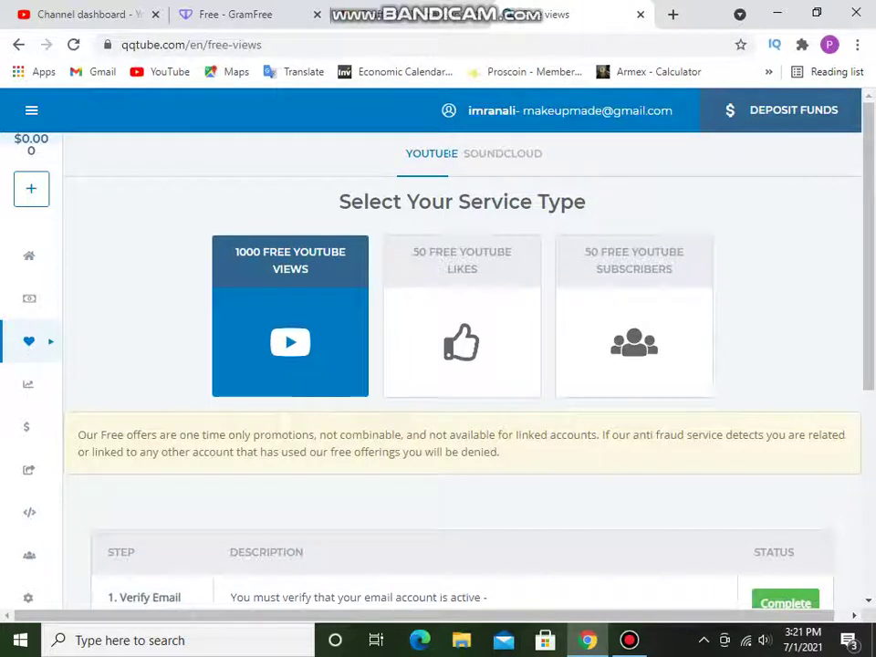
# - Open the account dashboard and review its orders, funds and recent orders sections
pyautogui.click(29, 256)
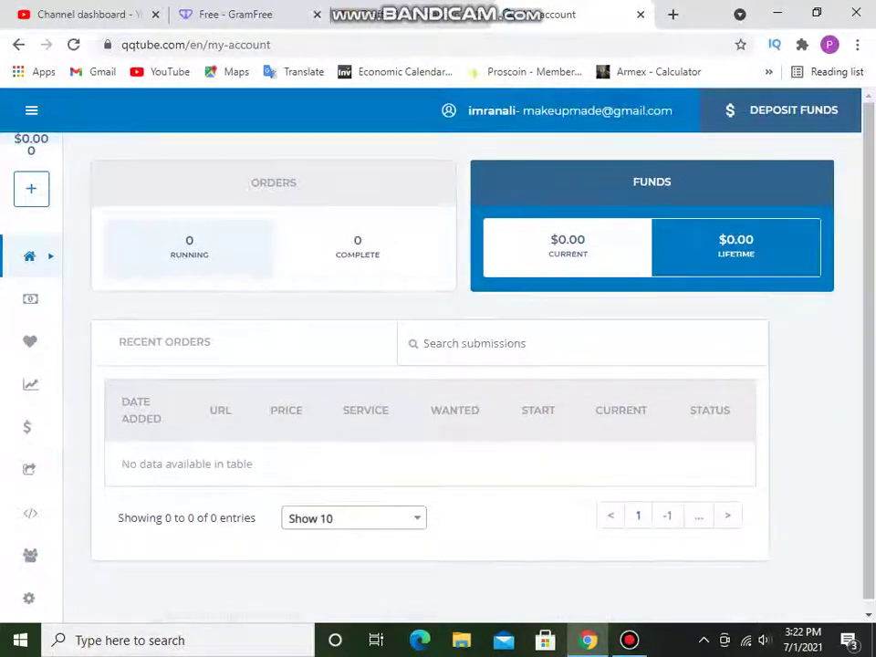
pyautogui.scroll(-1, 438, 365)
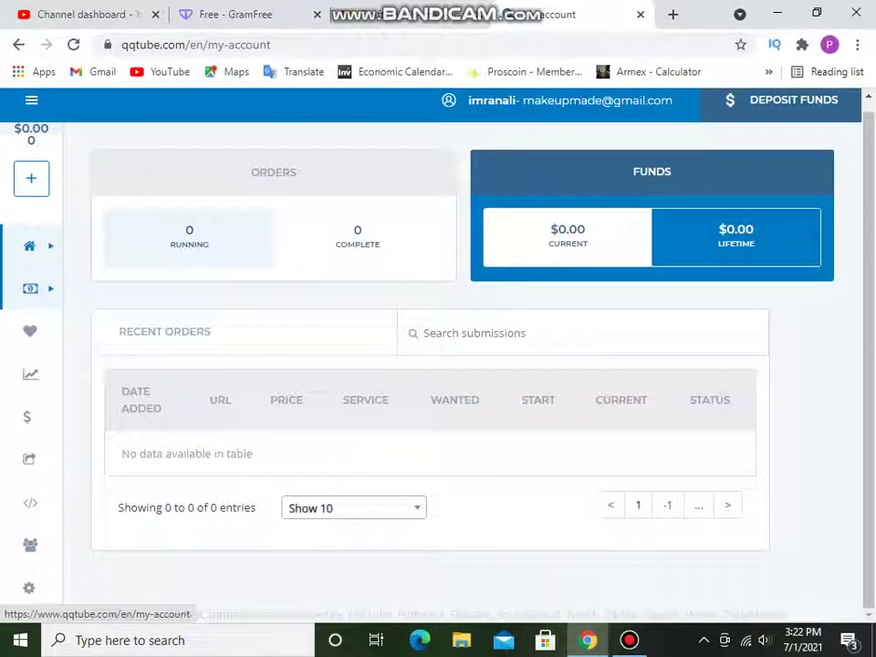
pyautogui.click(30, 289)
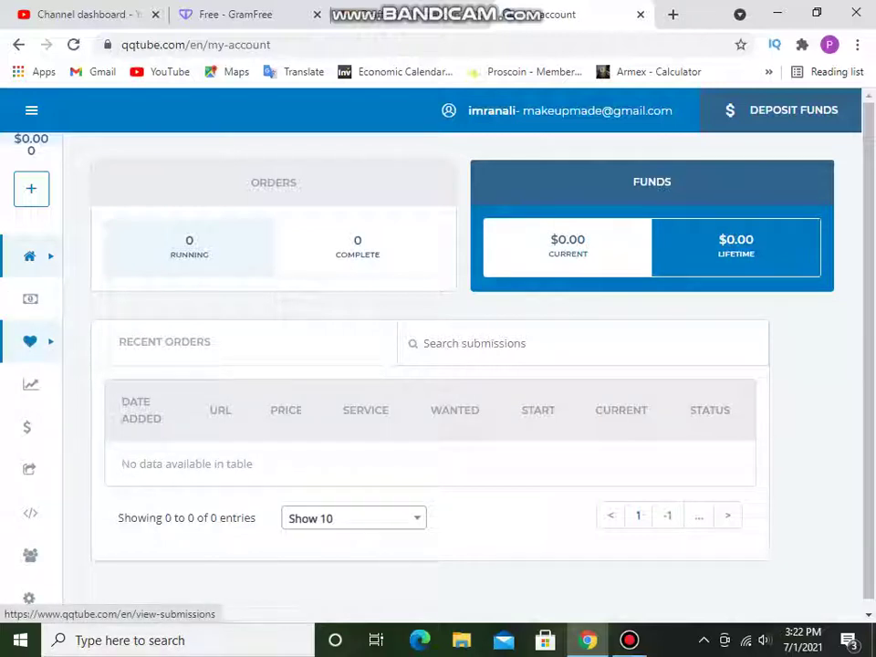
pyautogui.scroll(-1, 26, 419)
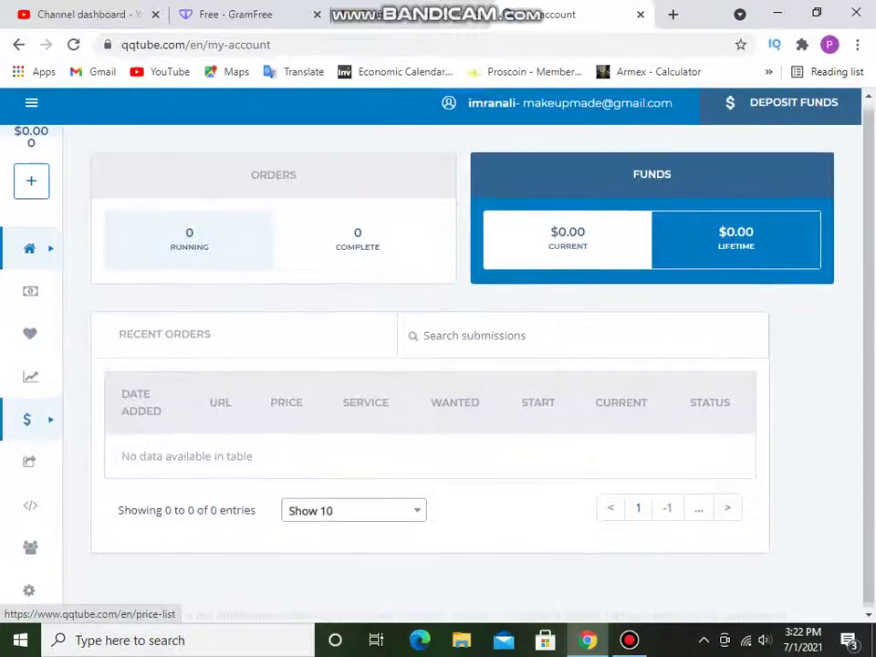
pyautogui.scroll(1, 27, 419)
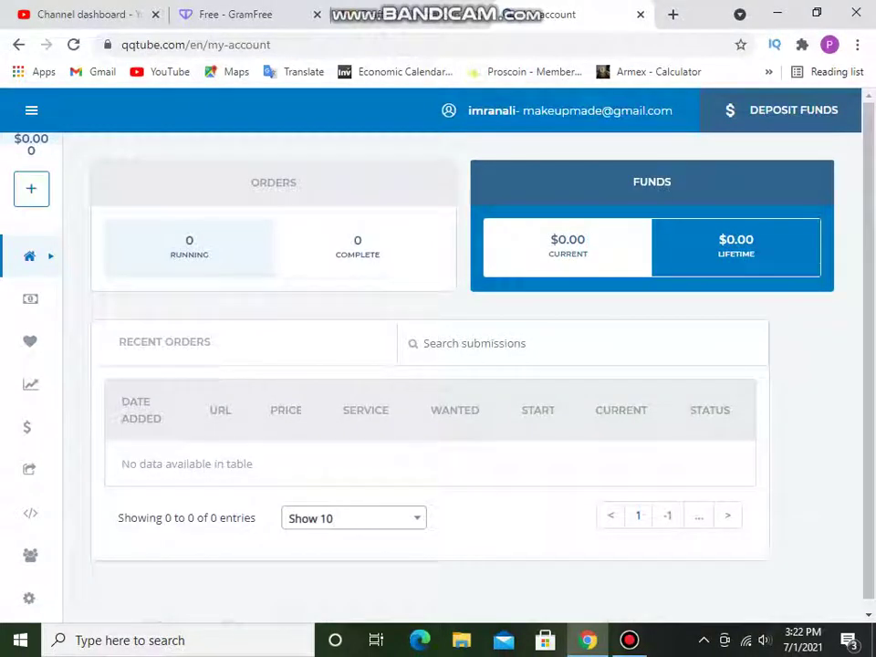
pyautogui.scroll(-1, 438, 365)
pyautogui.scroll(1, 438, 365)
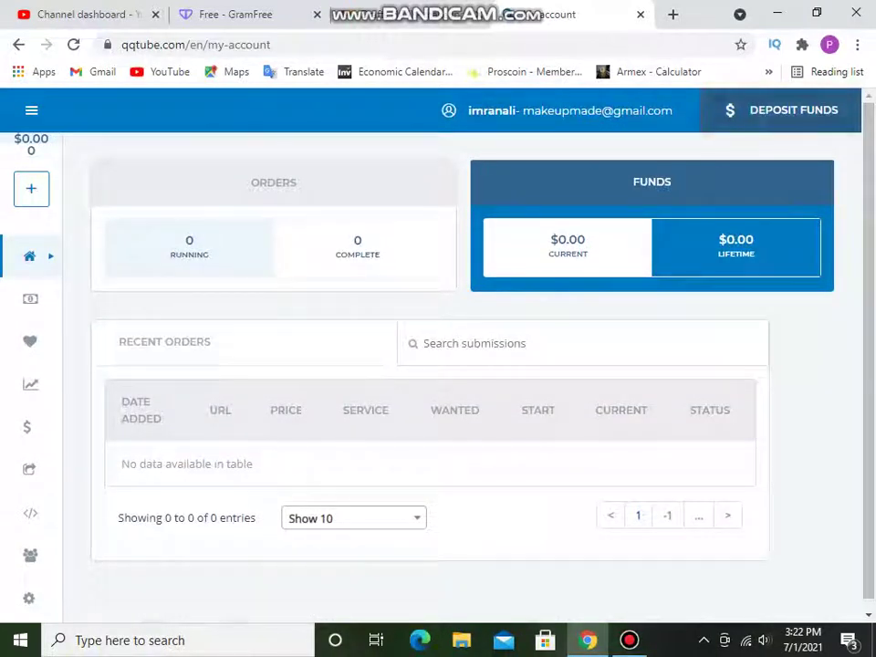
# - Try to submit the deposit funds form without entering an amount
pyautogui.click(781, 110)
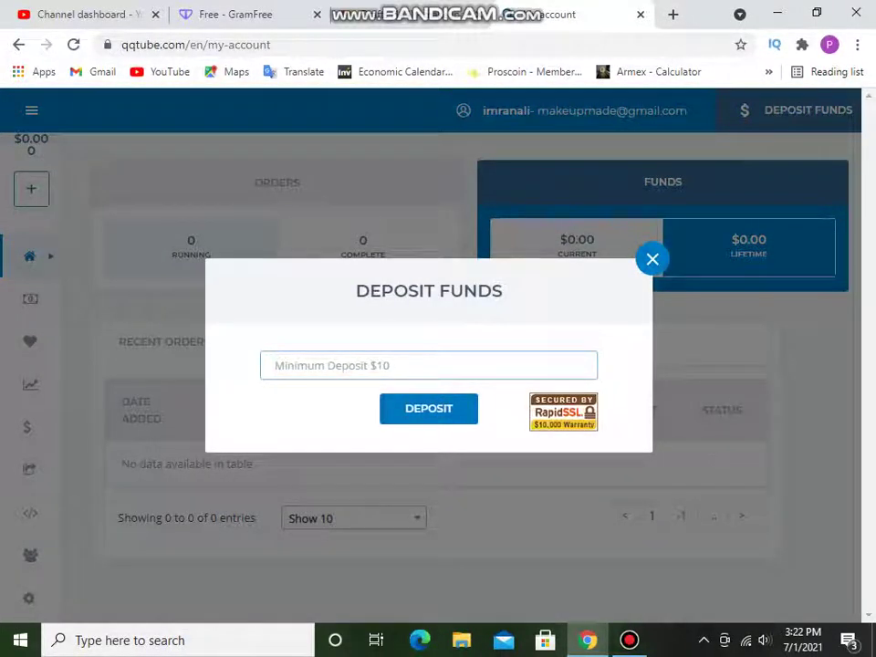
pyautogui.press('Tab')
pyautogui.press('Return')
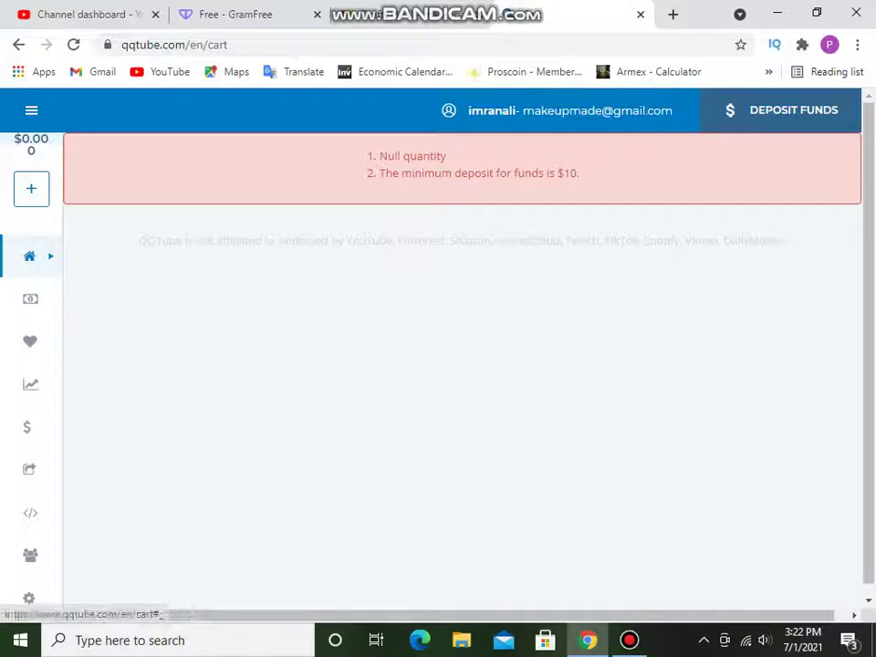
# - Open the submissions page that lists the account's recent orders
pyautogui.click(30, 298)
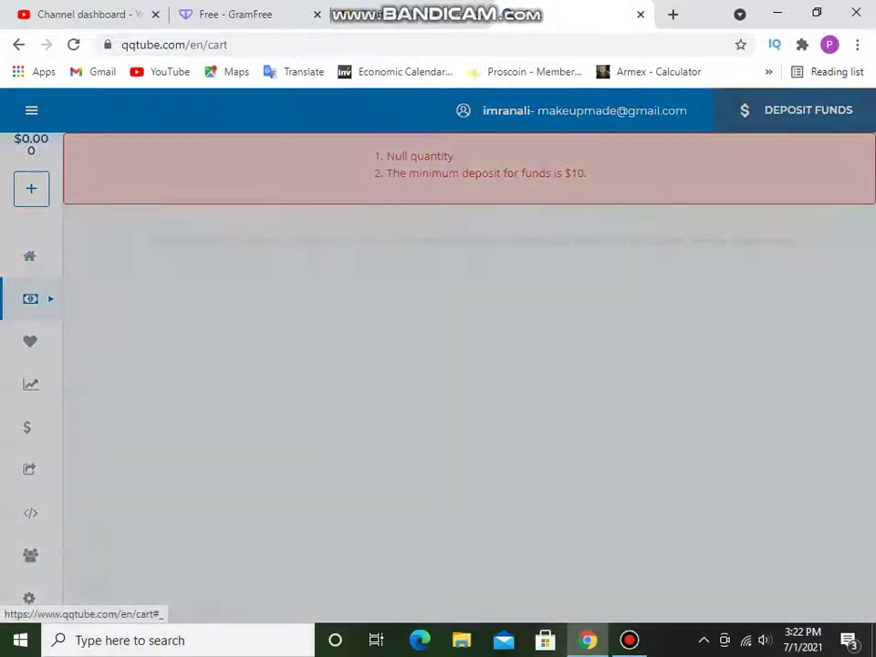
pyautogui.click(31, 310)
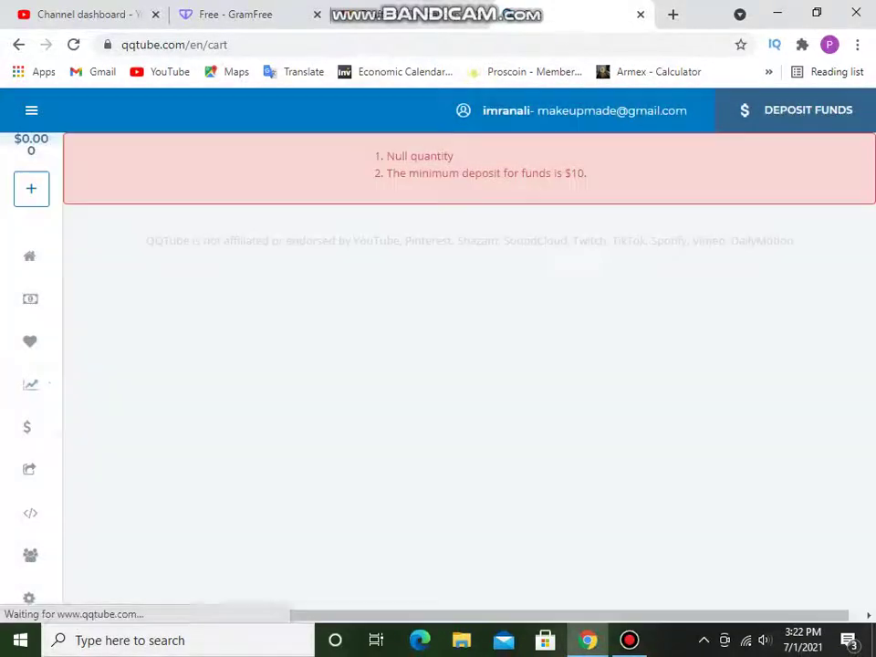
pyautogui.click(28, 384)
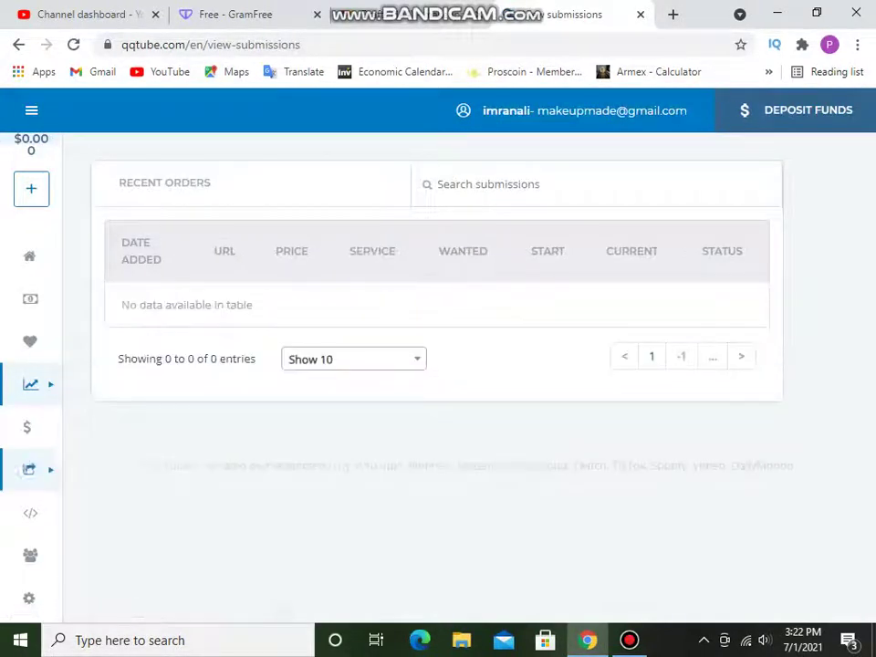
# - Open a new order form, choose YouTube Views as the platform and examine the other platform options
pyautogui.click(31, 188)
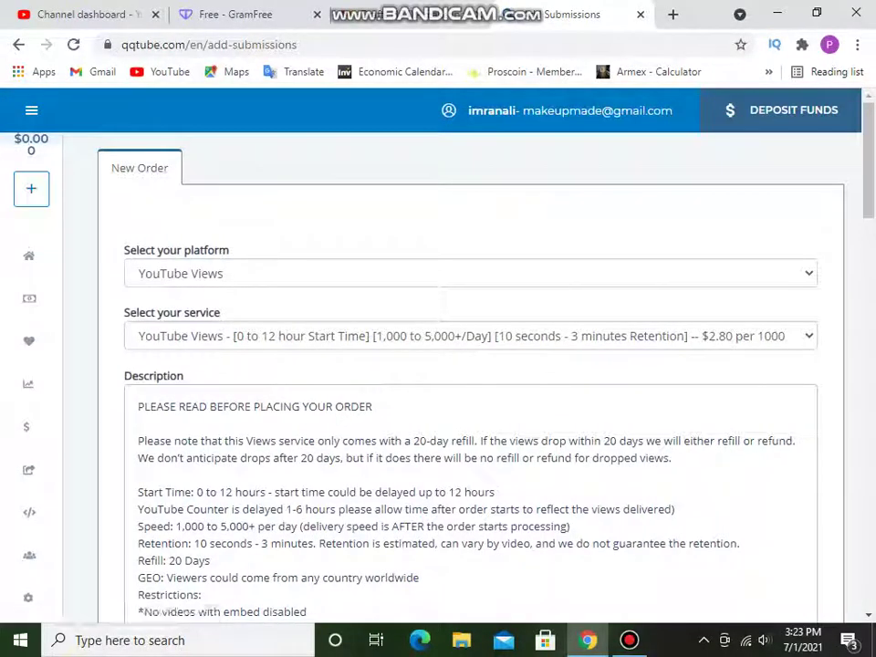
pyautogui.click(470, 273)
pyautogui.click(181, 295)
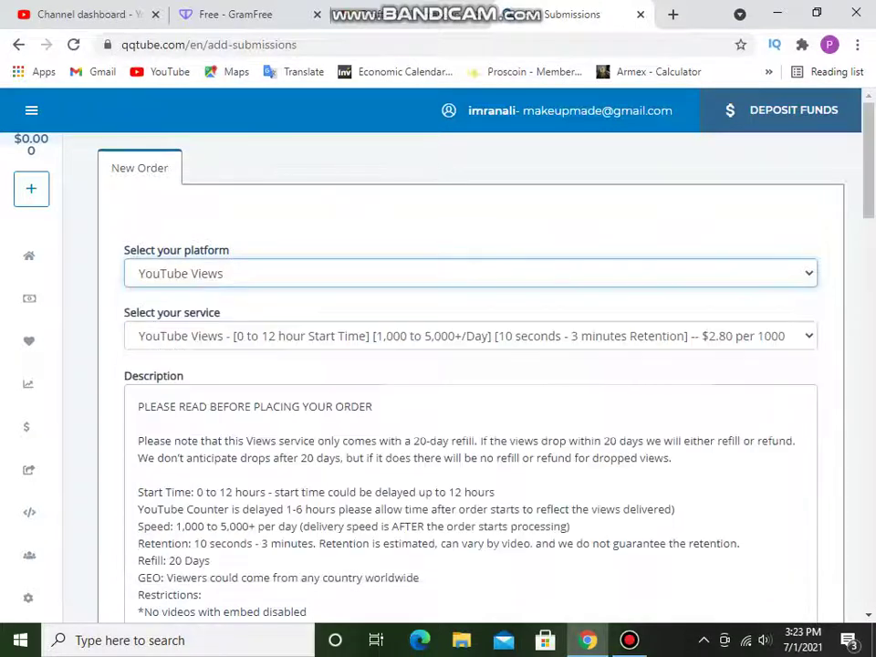
pyautogui.click(470, 273)
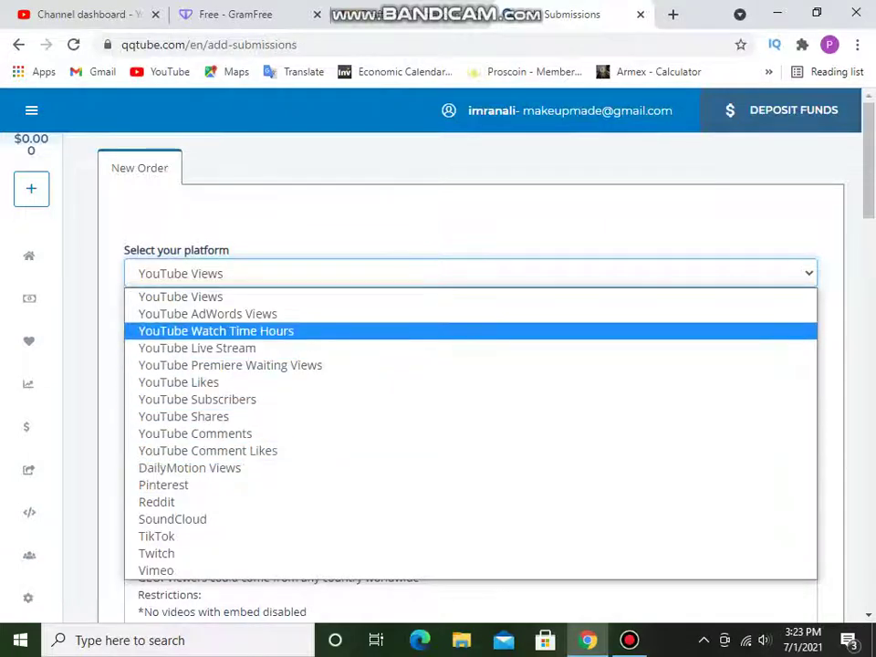
# - Look through the order form's link, quantity and total cost fields and its News and Updates section
pyautogui.scroll(-6, 438, 365)
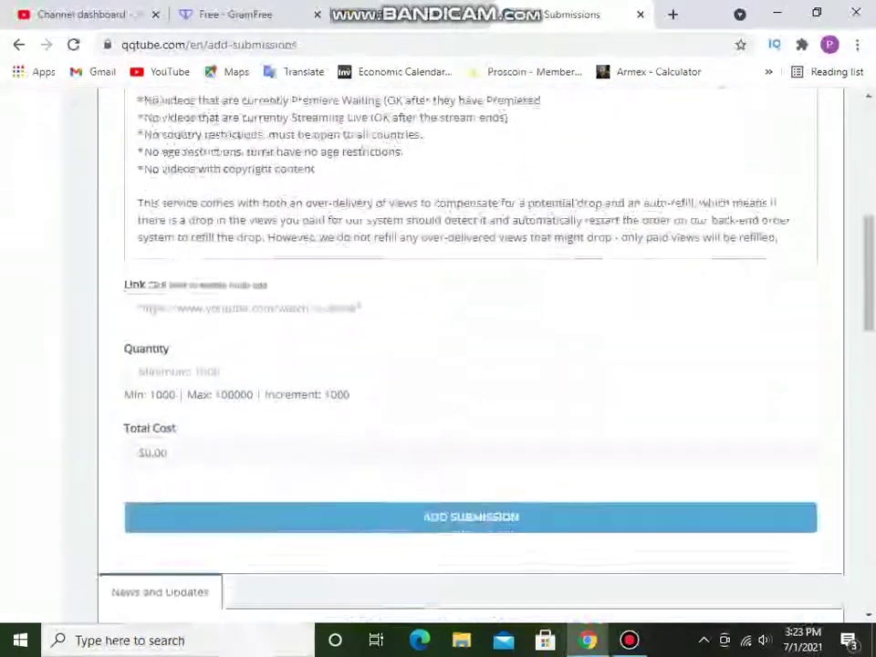
pyautogui.scroll(-1, 438, 365)
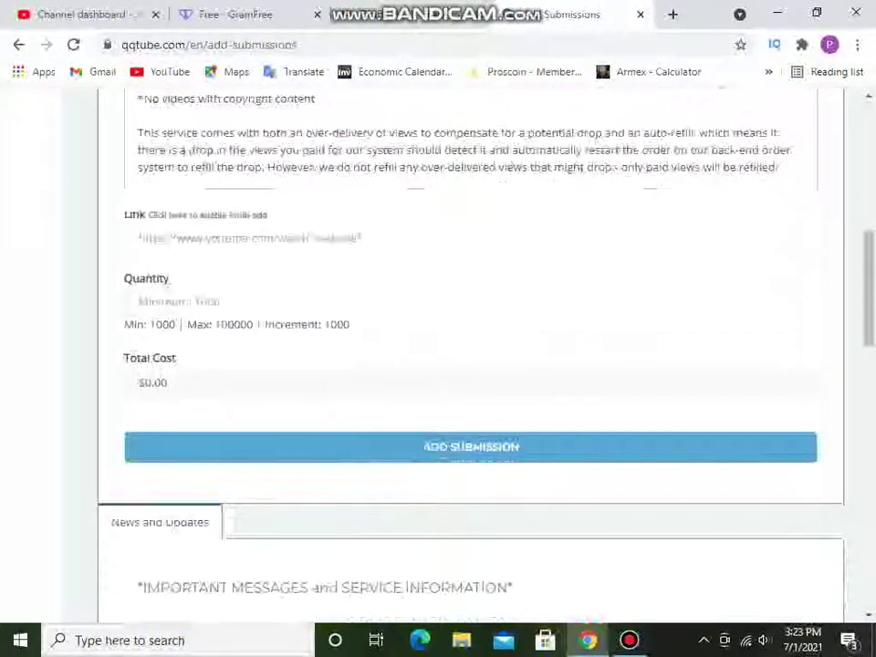
pyautogui.click(470, 301)
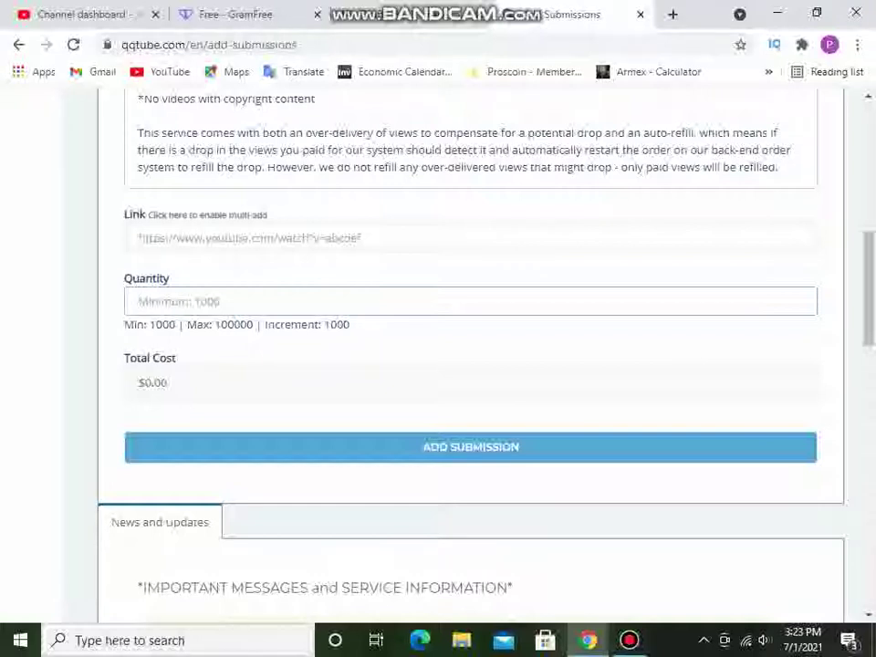
pyautogui.click(470, 238)
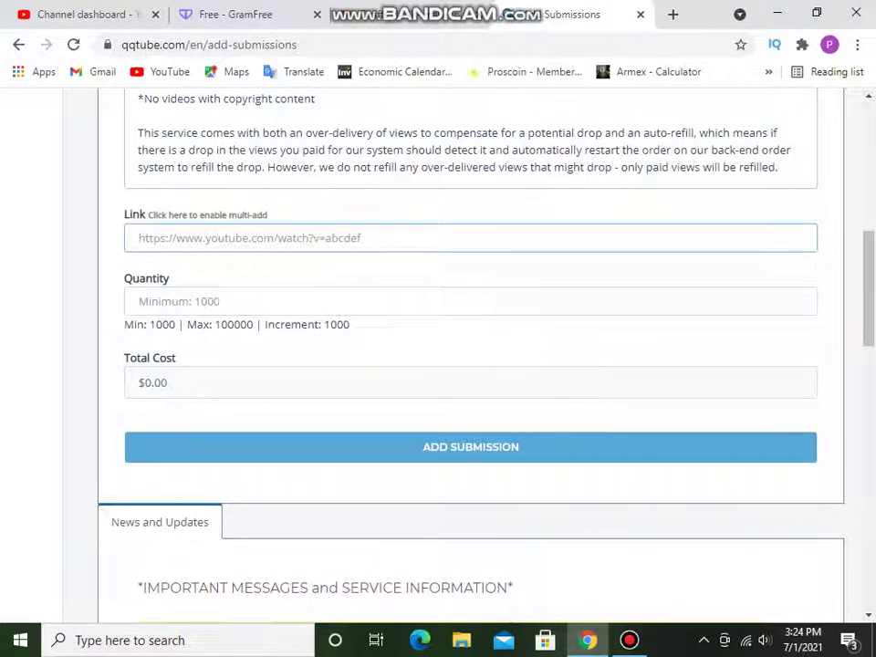
pyautogui.scroll(-8, 456, 365)
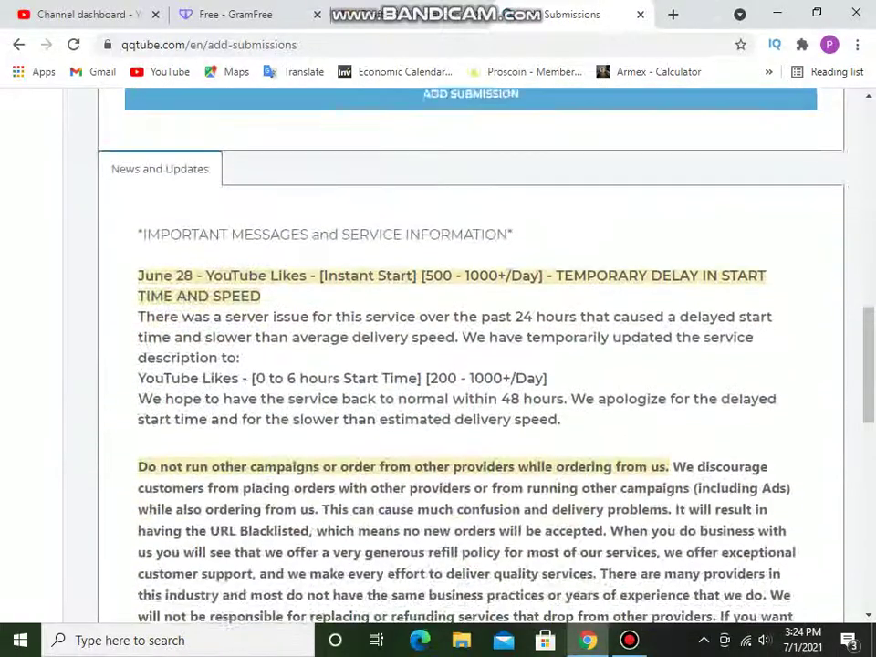
pyautogui.scroll(12, 183, 94)
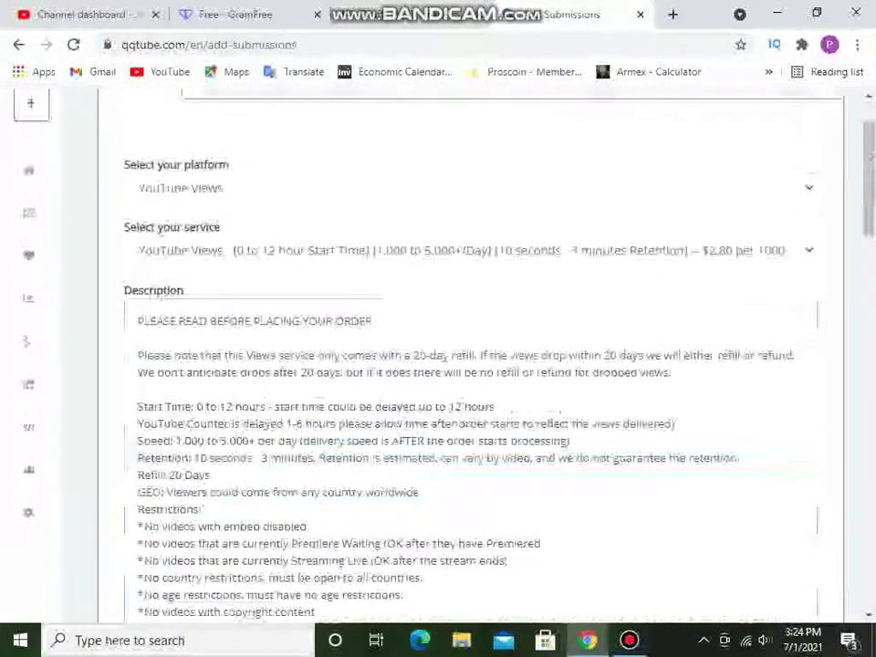
# - Keep YouTube Views as the platform and examine the start times, retention and prices of its available services
pyautogui.click(470, 250)
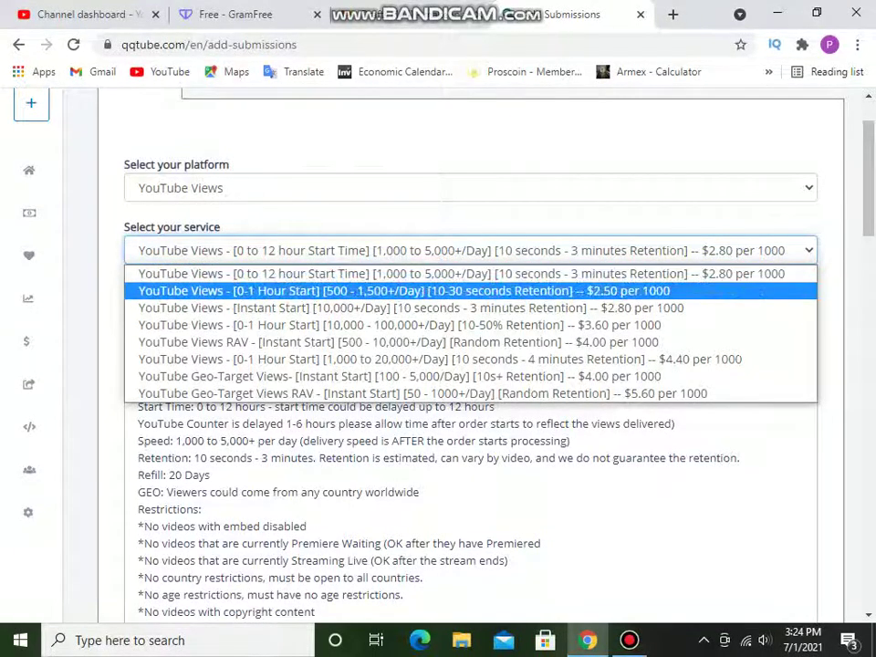
pyautogui.click(470, 187)
pyautogui.click(183, 209)
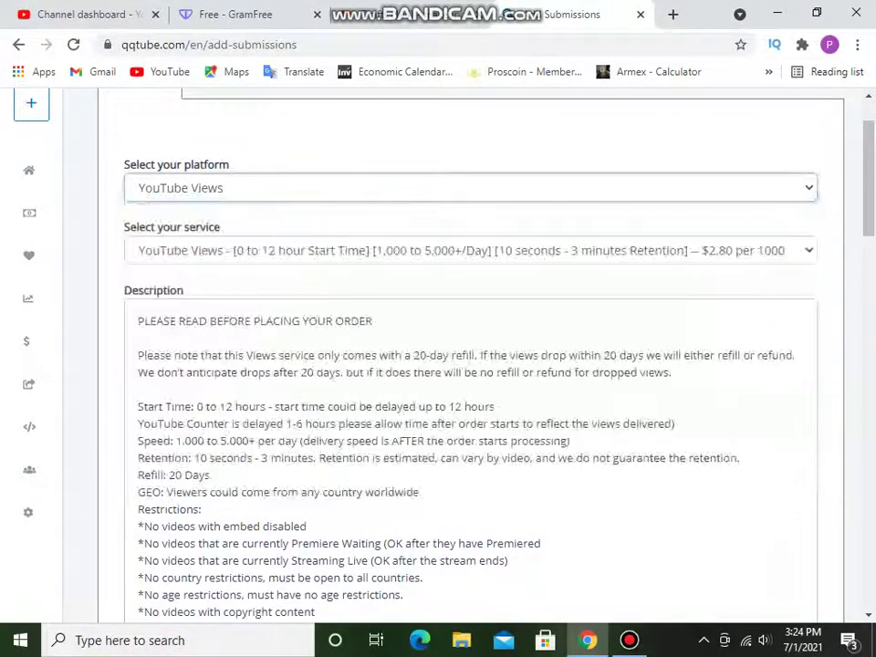
pyautogui.click(470, 250)
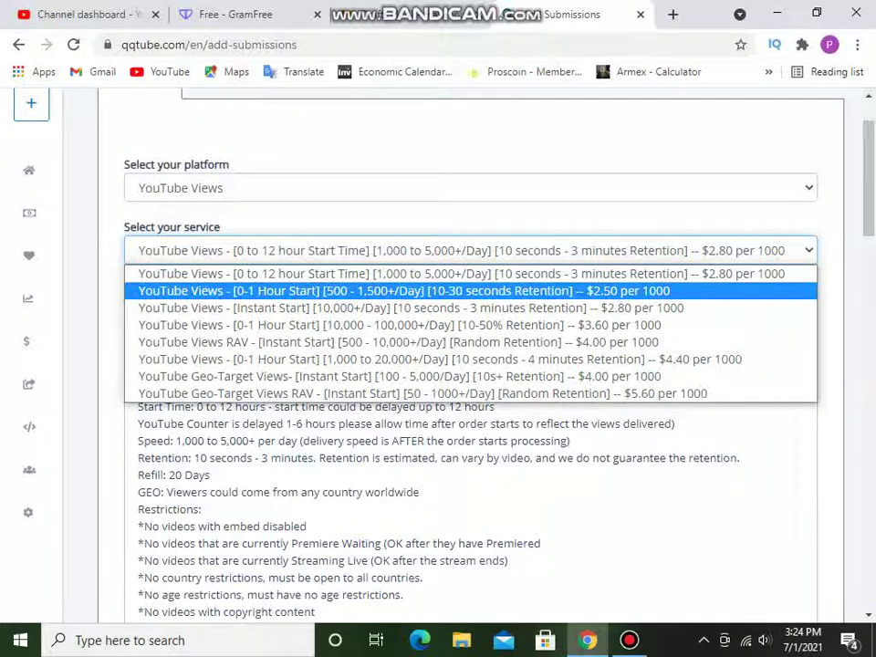
pyautogui.press('Down')
pyautogui.press('Down')
pyautogui.press('Up')
pyautogui.press('Down')
pyautogui.press('Down')
pyautogui.press('Down')
pyautogui.press('Up')
pyautogui.press('Up')
pyautogui.press('Up')
pyautogui.press('Up')
pyautogui.press('Up')
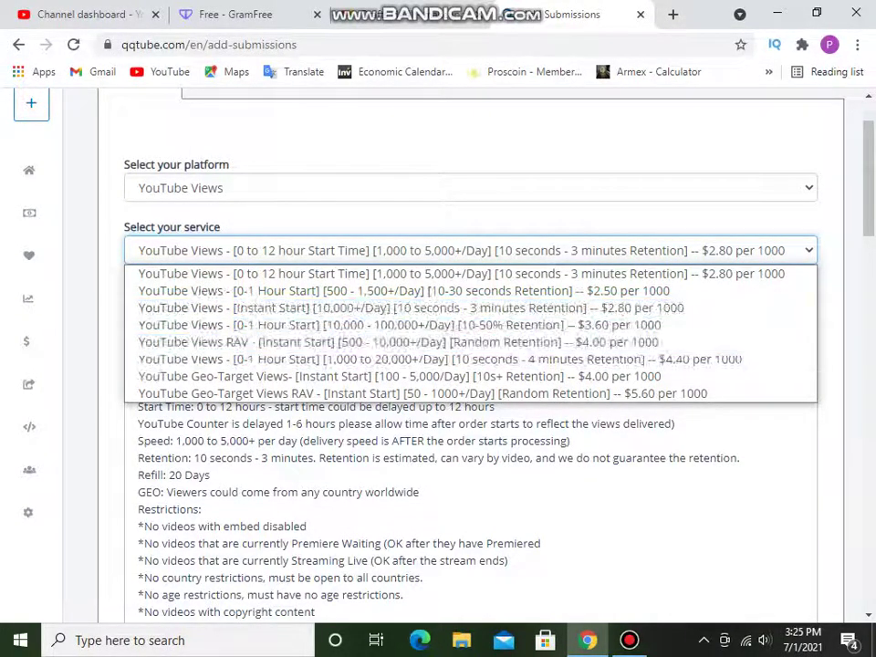
pyautogui.press('Down')
pyautogui.press('Down')
pyautogui.press('Down')
pyautogui.press('Down')
pyautogui.press('Down')
pyautogui.press('Down')
pyautogui.press('Escape')
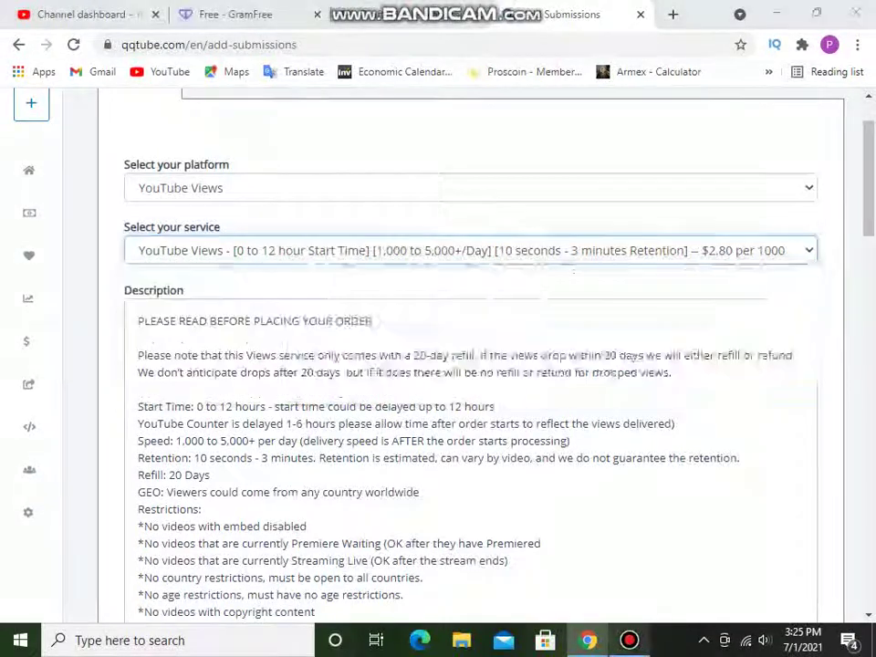
pyautogui.hotkey('alt', 'Tab')
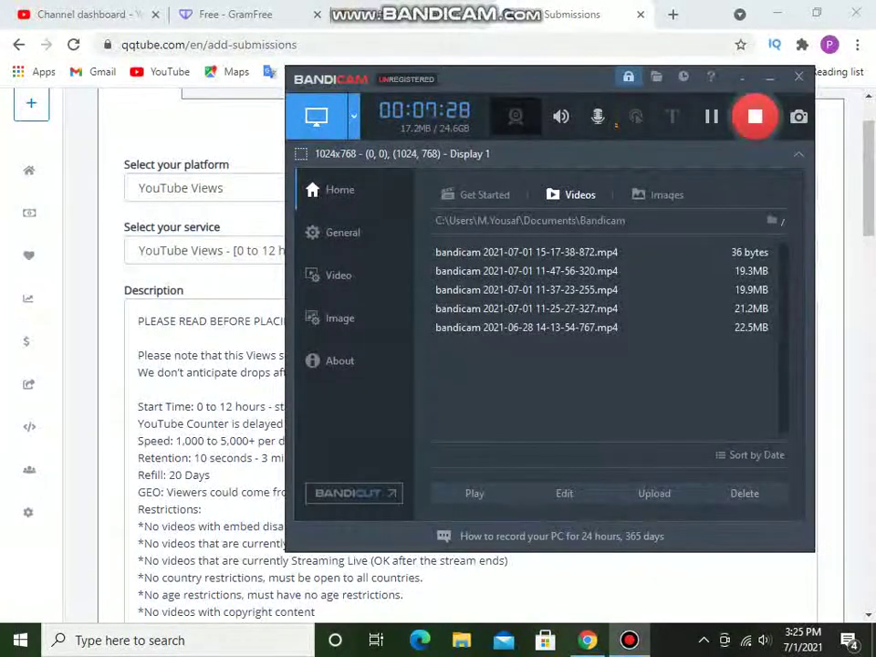
pyautogui.click(742, 79)
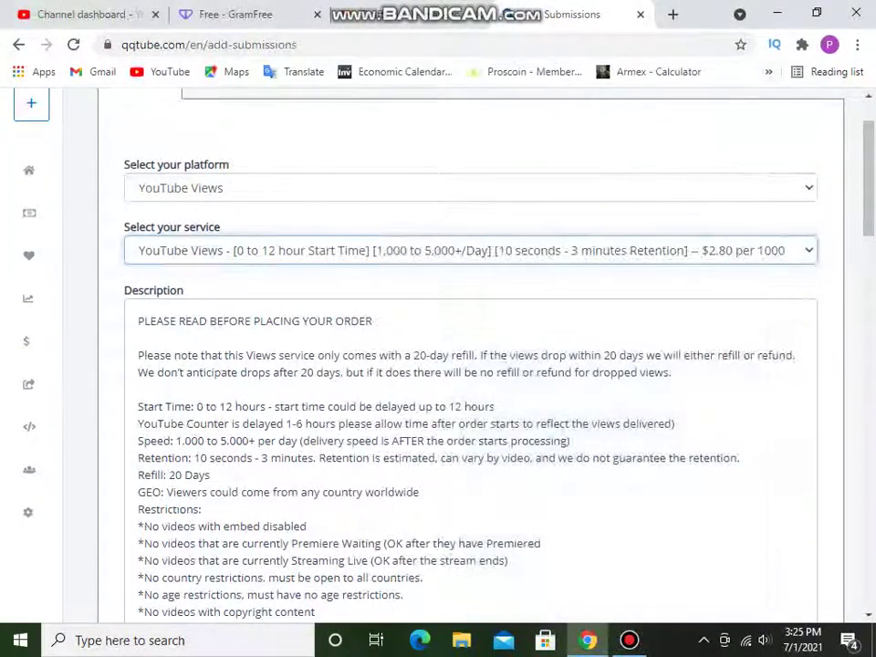
# - Read through the selected YouTube Views service's description, order fields and service messages on the order page
pyautogui.scroll(-1, 456, 365)
pyautogui.scroll(-10, 470, 365)
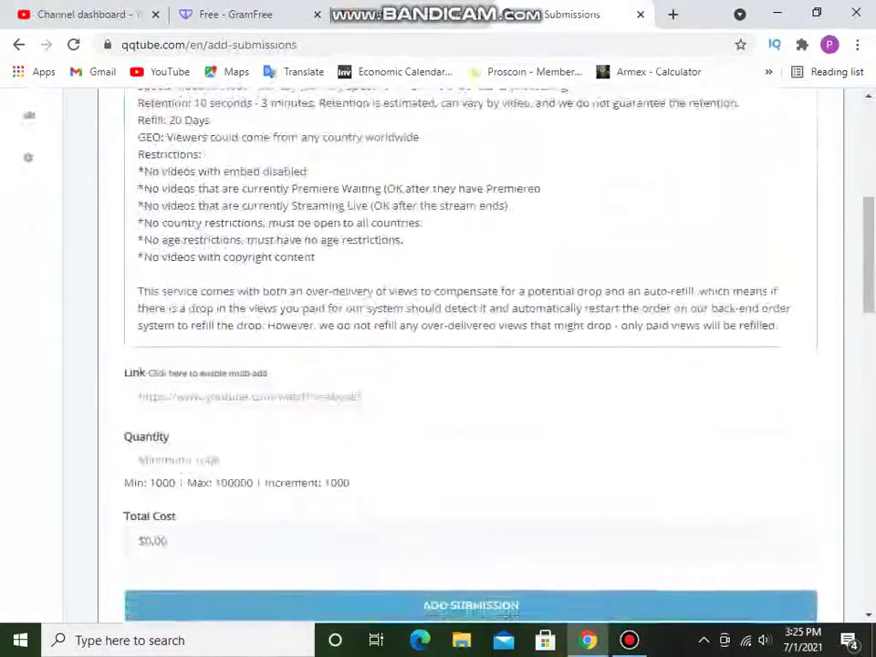
pyautogui.scroll(1, 470, 365)
pyautogui.scroll(3, 470, 365)
pyautogui.scroll(-2, 470, 365)
pyautogui.scroll(-10, 470, 365)
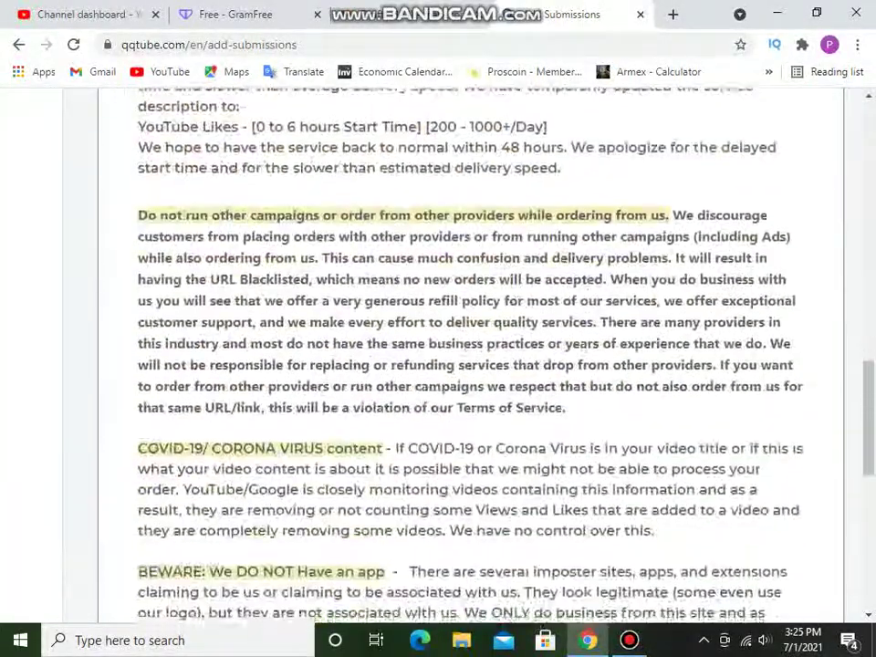
pyautogui.scroll(15, 470, 365)
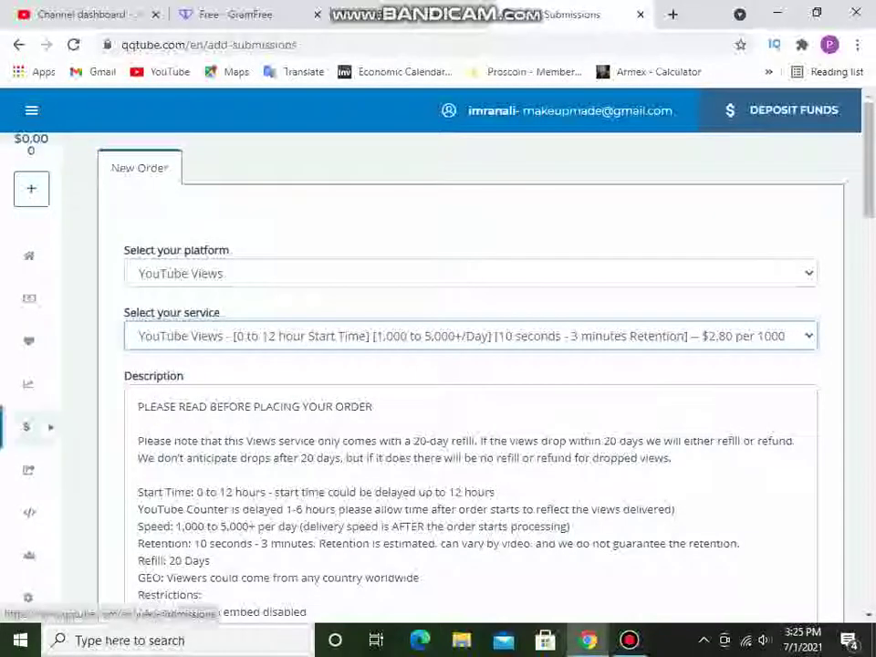
# - Return from the new order form to the recent orders page to check submissions
pyautogui.click(28, 385)
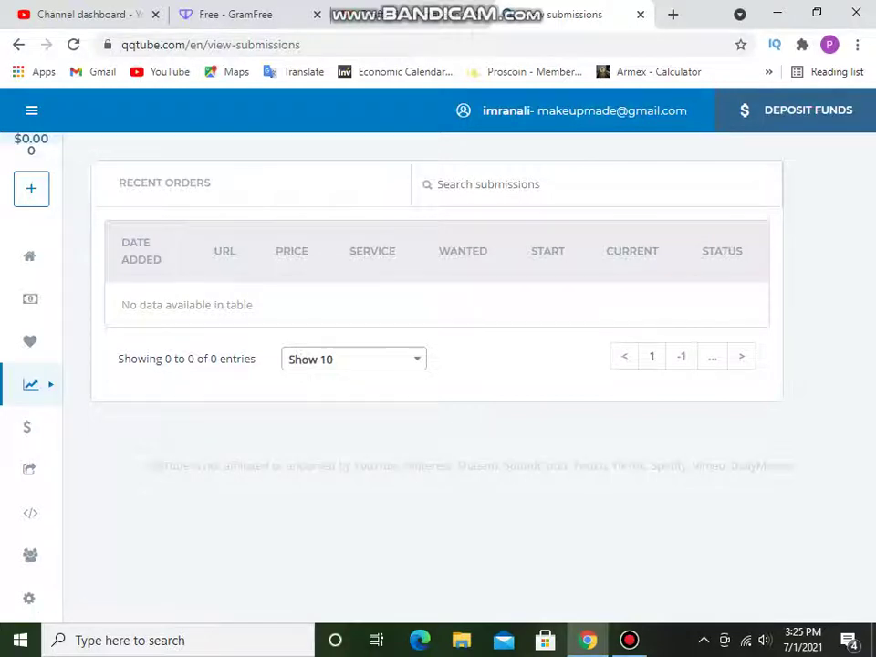
pyautogui.hotkey('alt', 'Tab')
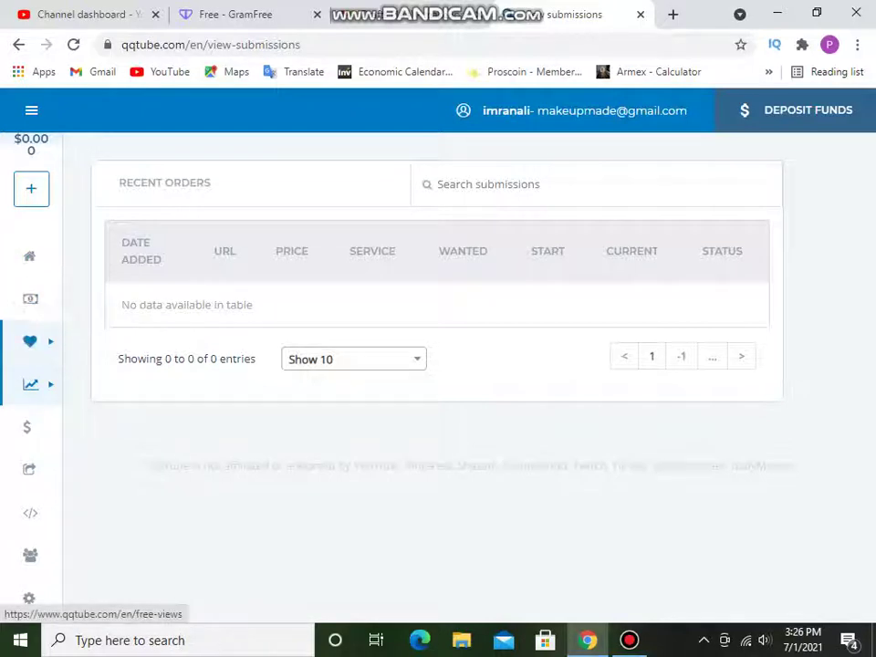
# - Open the free offers page, switch to the SoundCloud offer and review the steps required for 5000 free plays
pyautogui.click(30, 341)
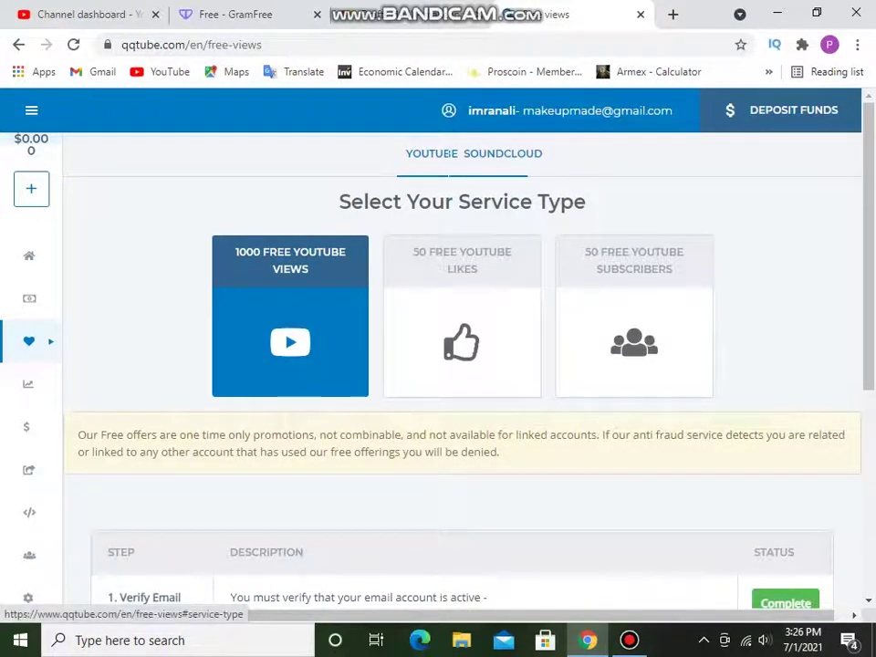
pyautogui.click(503, 154)
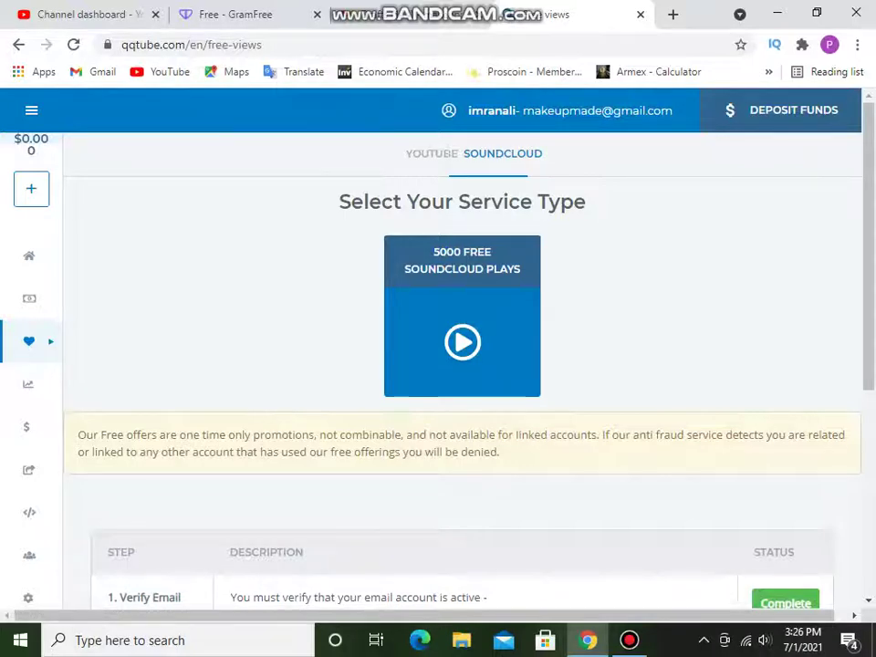
pyautogui.scroll(-1, 461, 346)
pyautogui.scroll(-1, 462, 347)
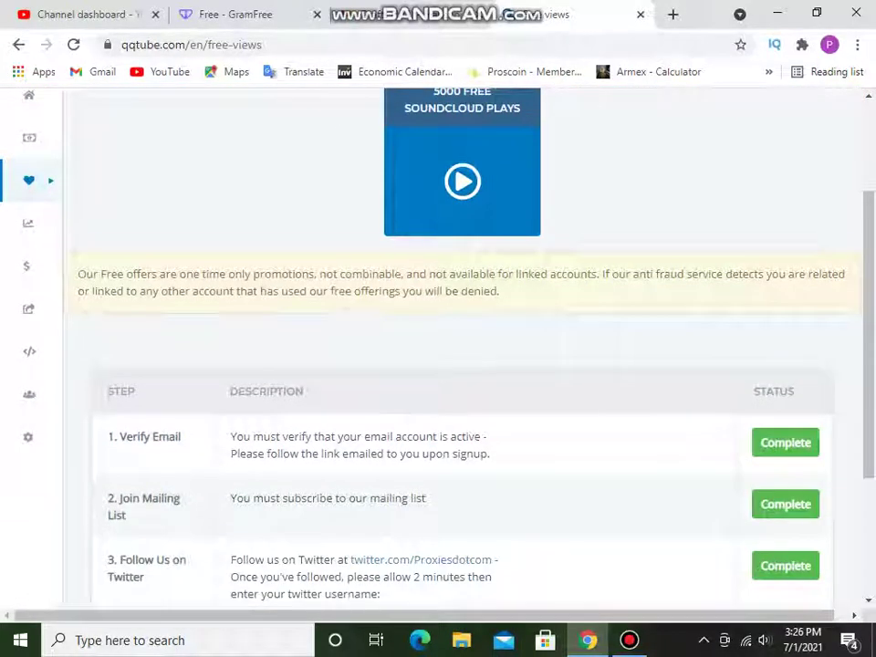
# - Switch the free offers back to YouTube and look over the views, likes and subscribers offers with their required steps
pyautogui.scroll(-1, 461, 347)
pyautogui.scroll(3, 462, 347)
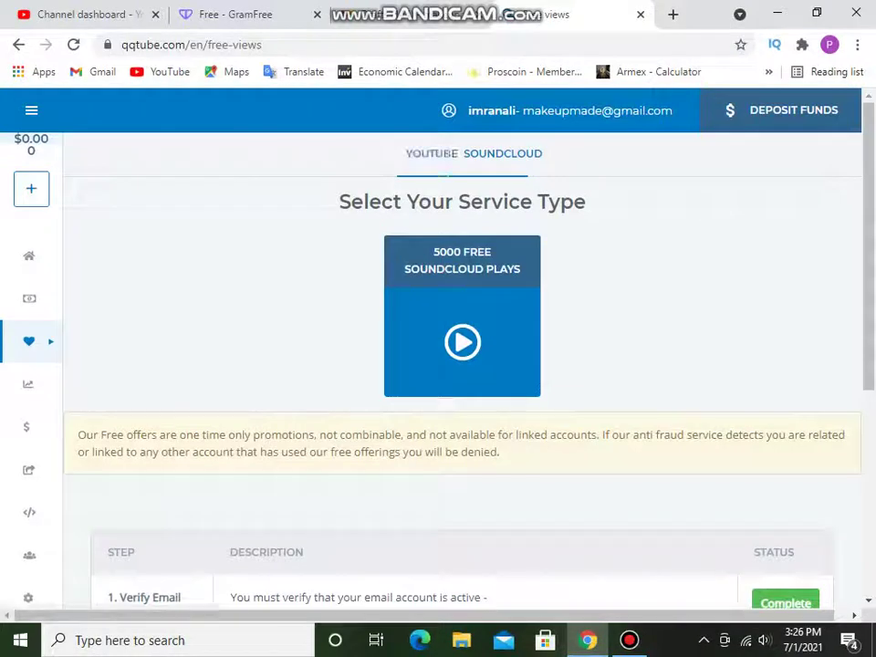
pyautogui.click(432, 154)
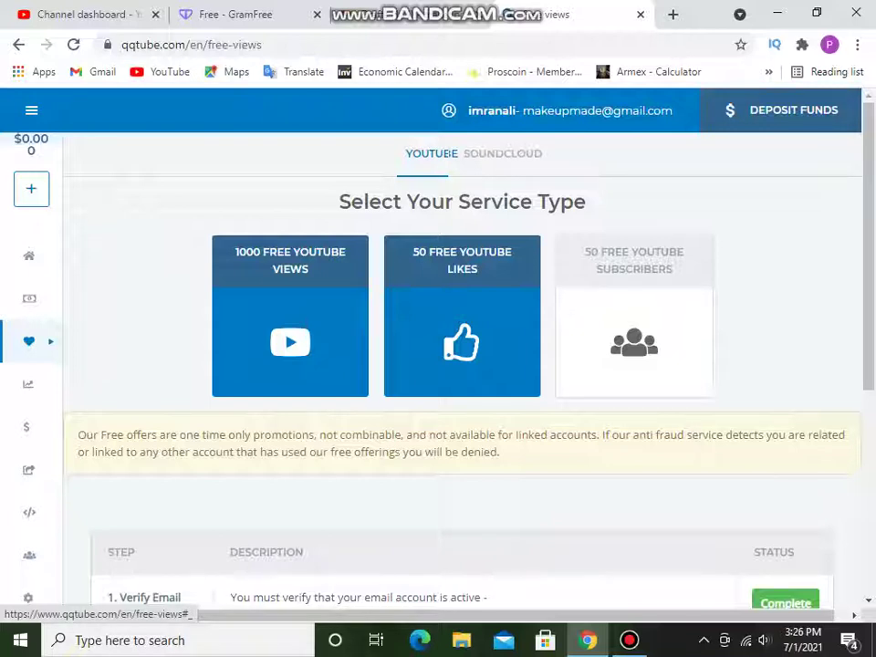
pyautogui.scroll(-4, 462, 347)
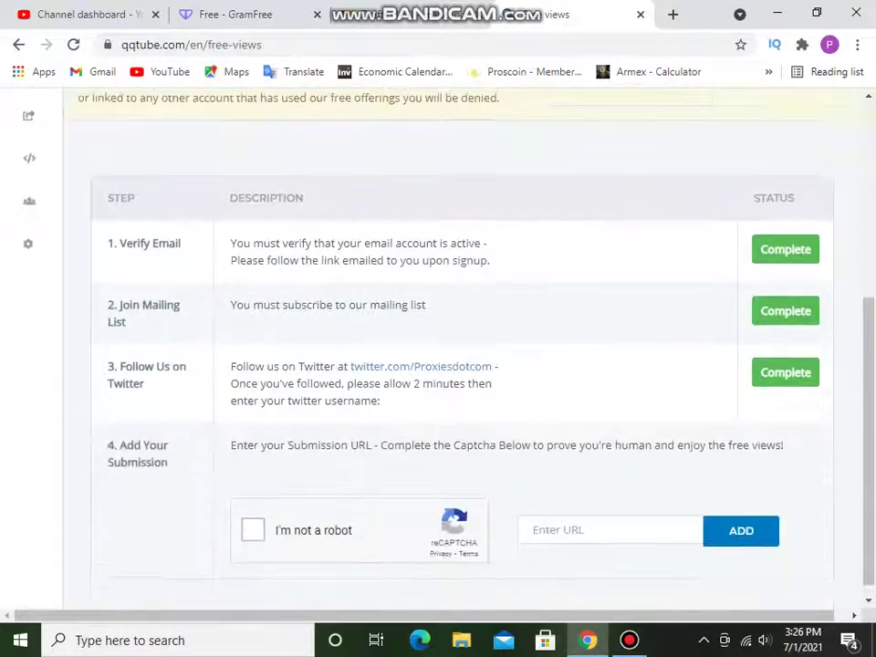
pyautogui.scroll(4, 461, 347)
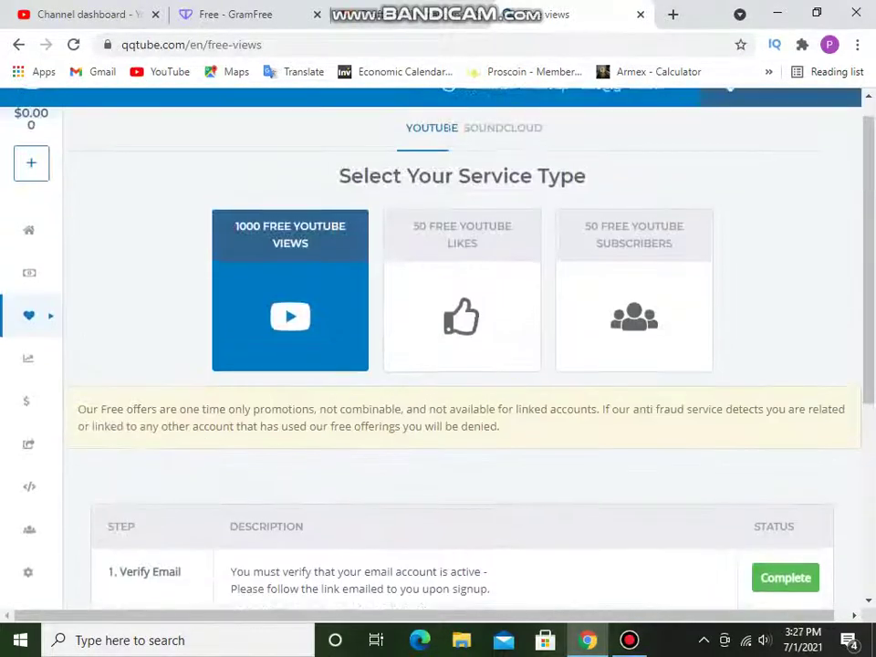
# - Read the email, mailing list, Twitter and submission steps for the 1000 free YouTube views, ending in the submission URL field
pyautogui.scroll(-3, 462, 346)
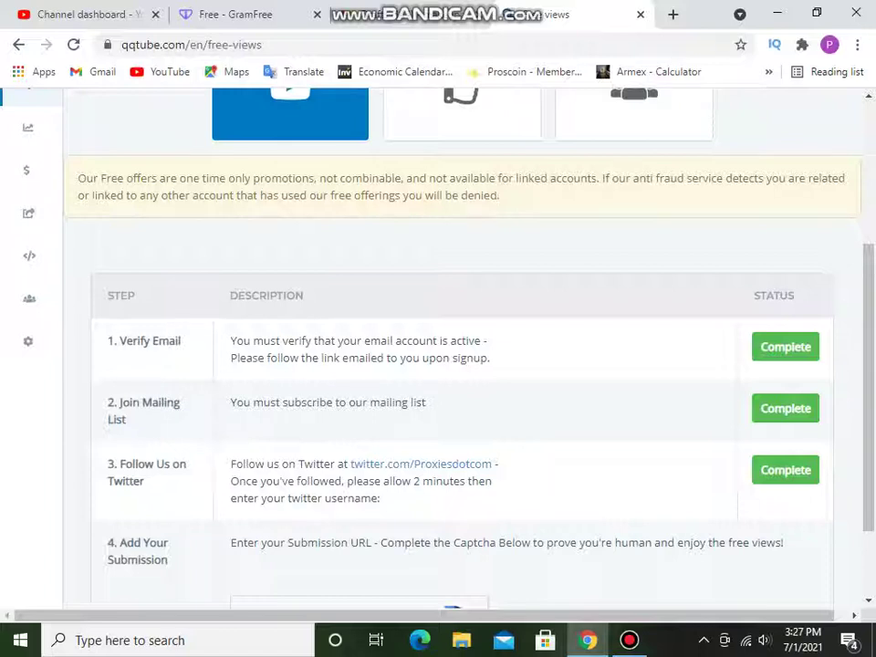
pyautogui.scroll(-2, 438, 365)
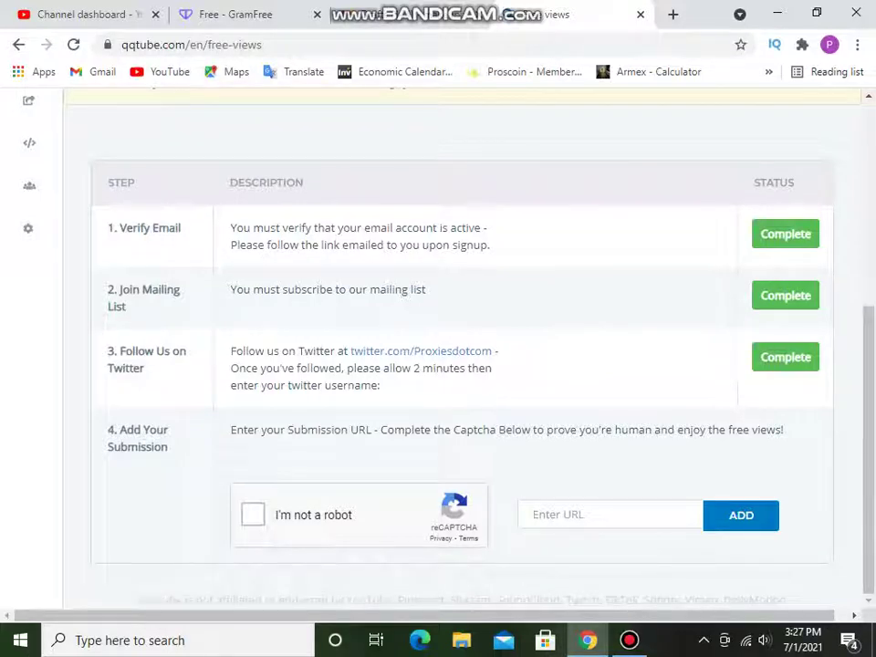
pyautogui.scroll(1, 420, 351)
pyautogui.scroll(-1, 420, 350)
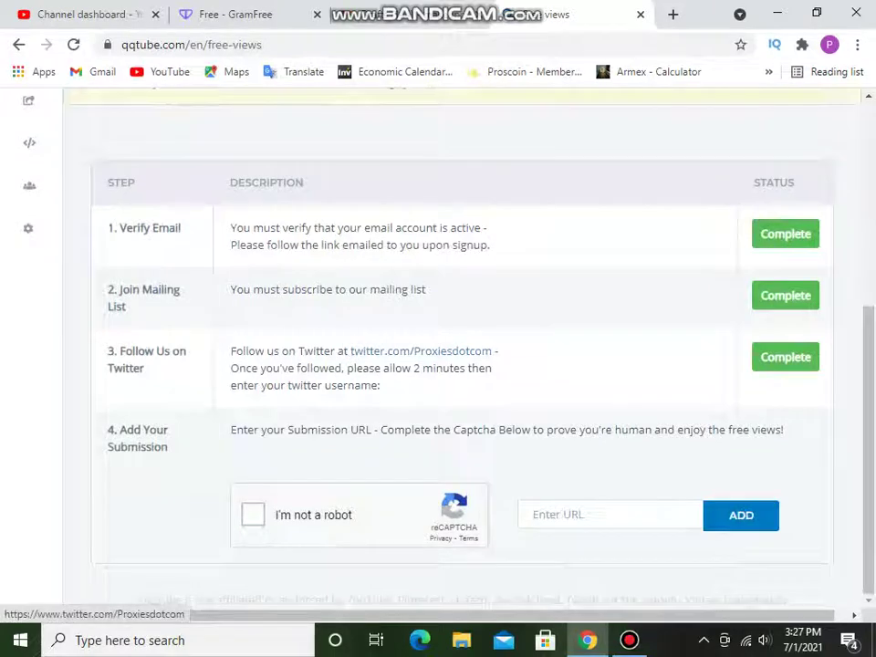
pyautogui.scroll(1, 420, 351)
pyautogui.scroll(-1, 419, 350)
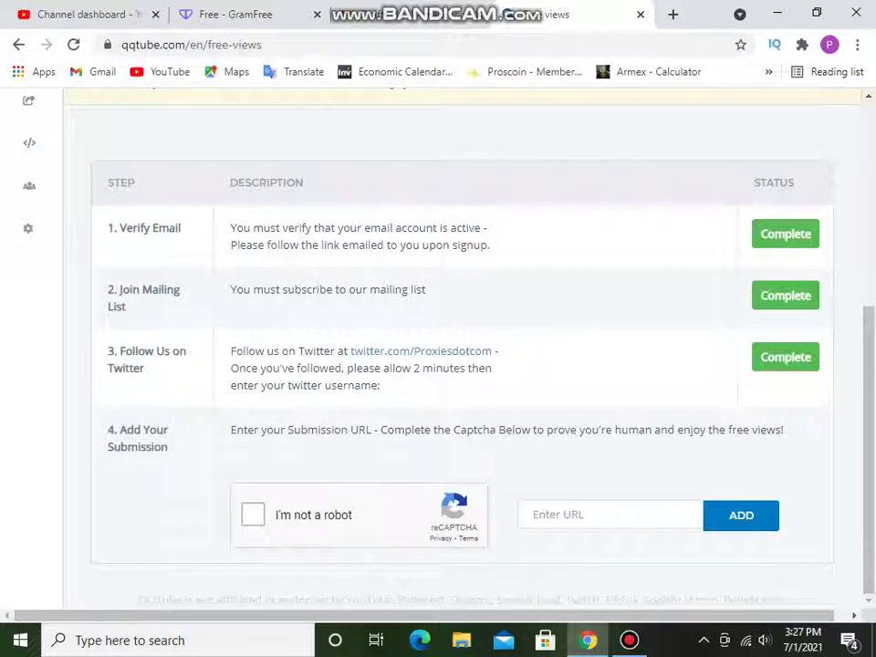
pyautogui.click(610, 515)
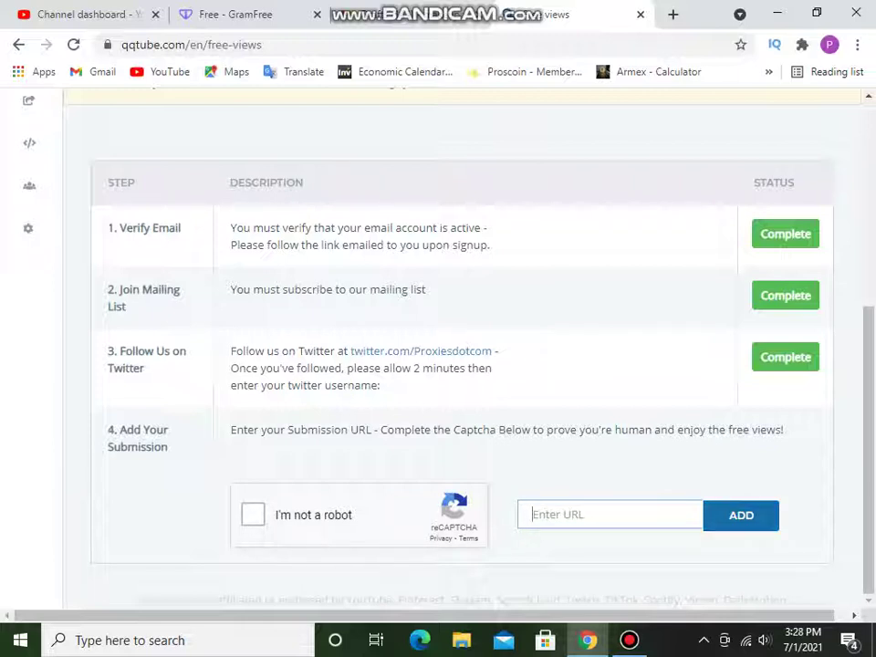
# - Recheck the free YouTube service types, the one-time promotion notice and the list of required steps
pyautogui.scroll(4, 462, 365)
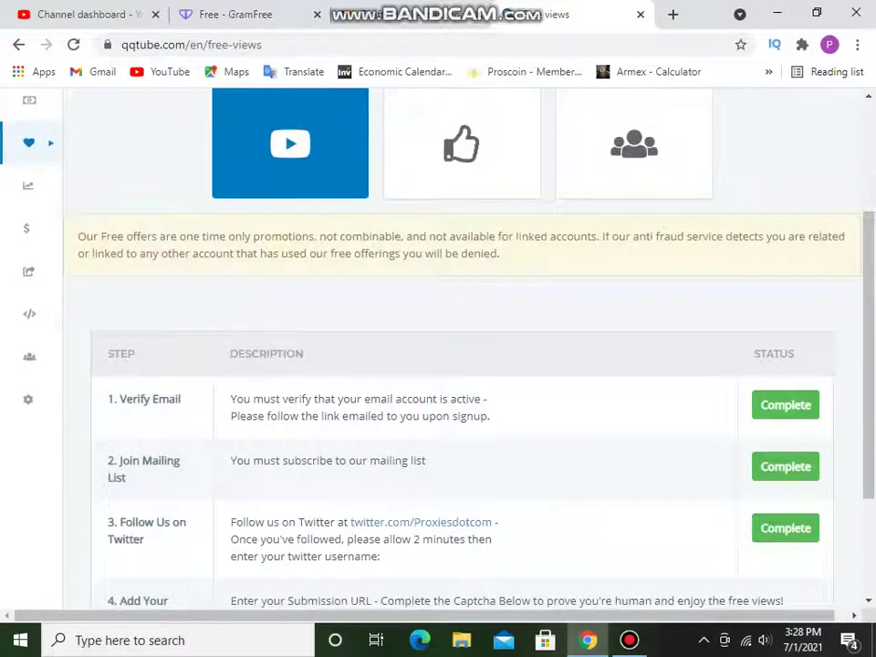
pyautogui.scroll(1, 438, 365)
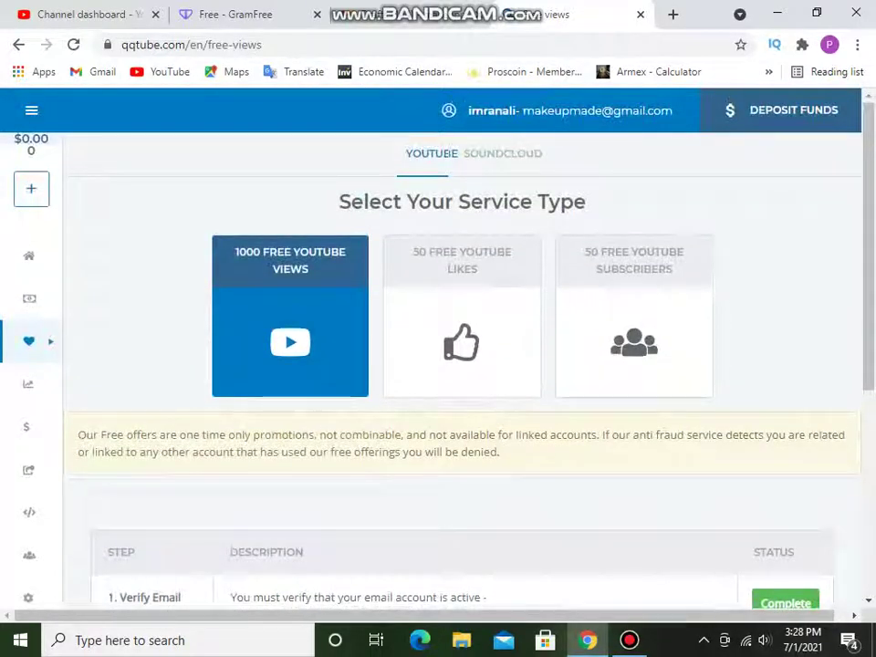
pyautogui.scroll(-3, 461, 365)
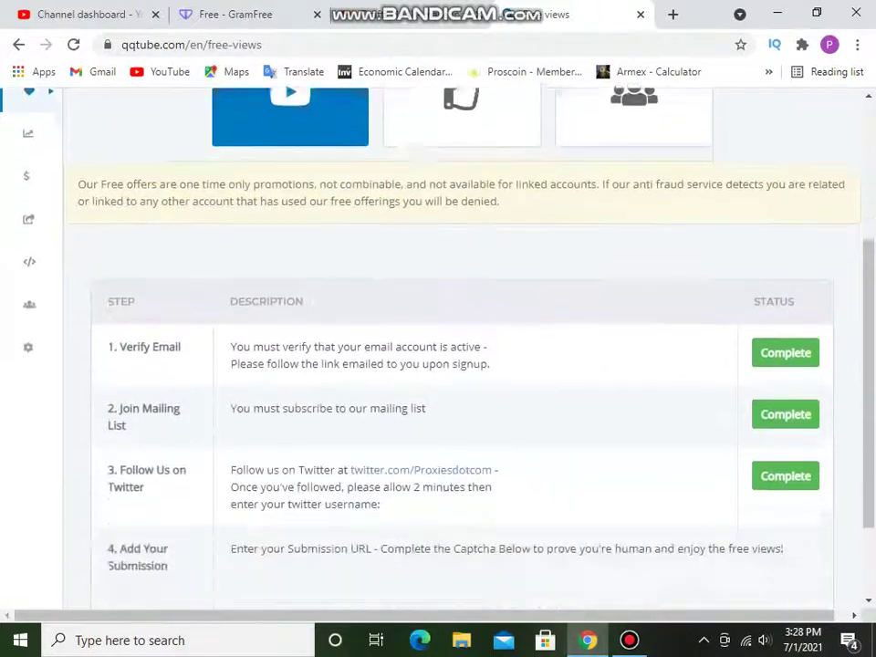
pyautogui.scroll(-1, 438, 365)
pyautogui.scroll(4, 438, 365)
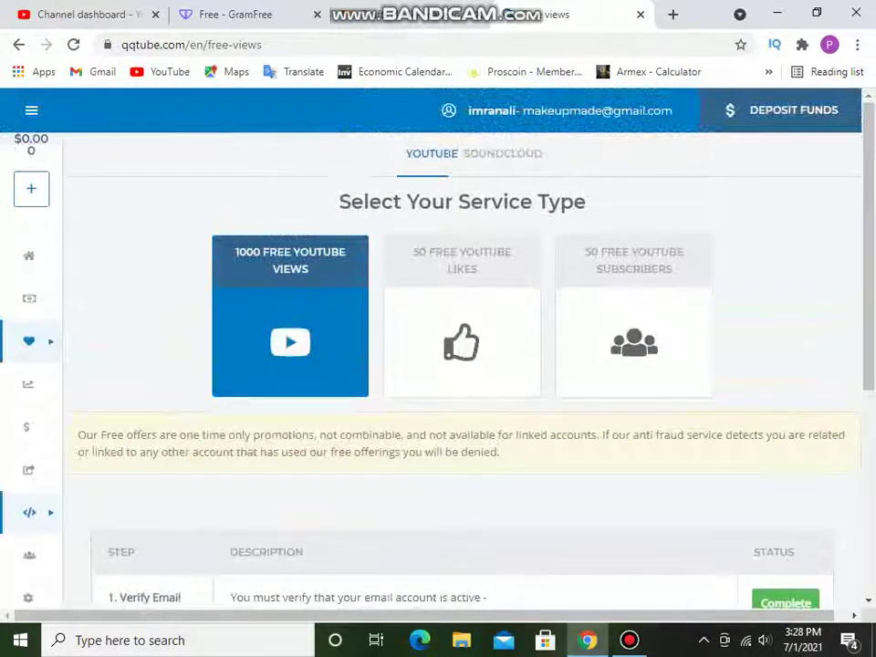